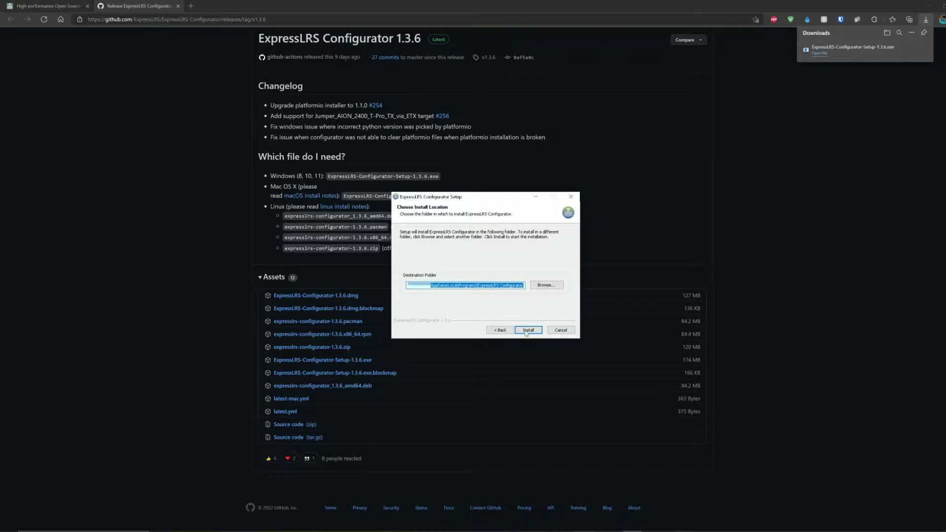
Install ExpressLRS Configurator in the default destination folder and launch it in a maximized window
left_click(528, 330)
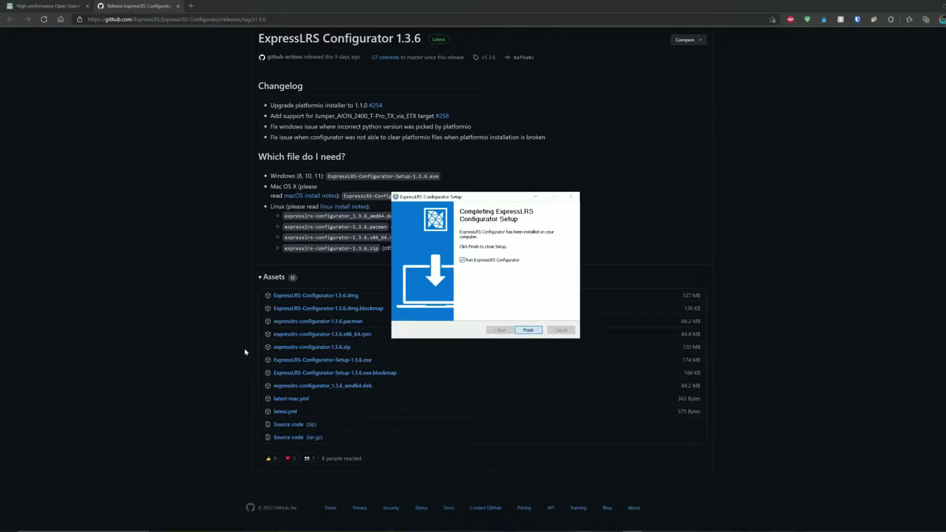
key("Return")
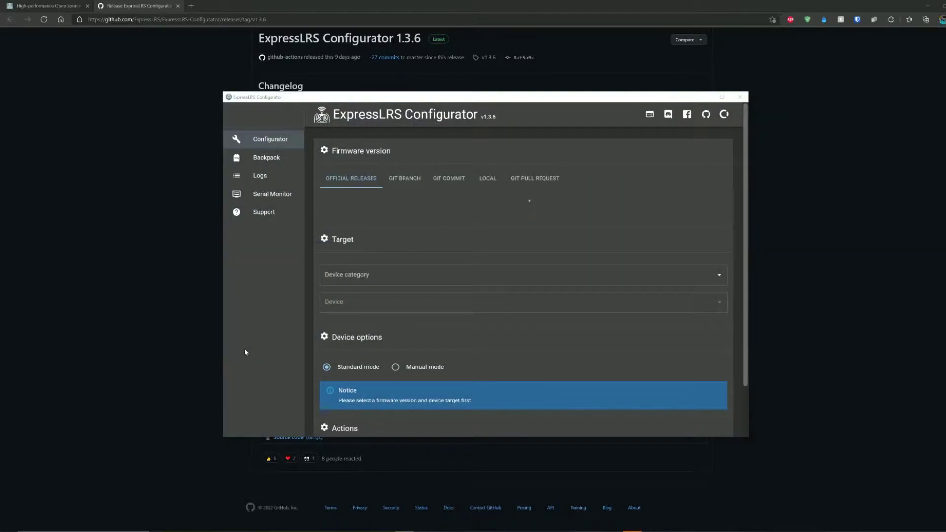
left_click(723, 96)
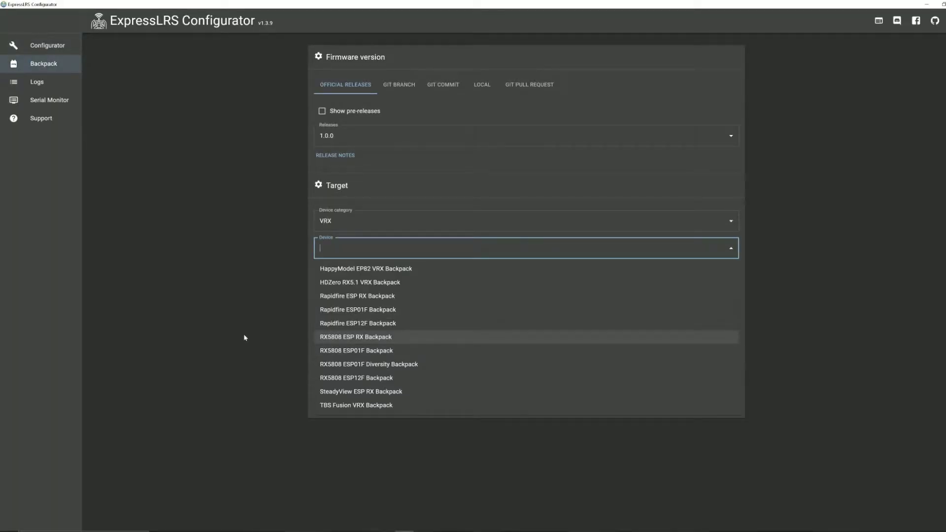
Switch from the Backpack page to the Configurator page and select official firmware release 2.3.0
left_click(244, 337)
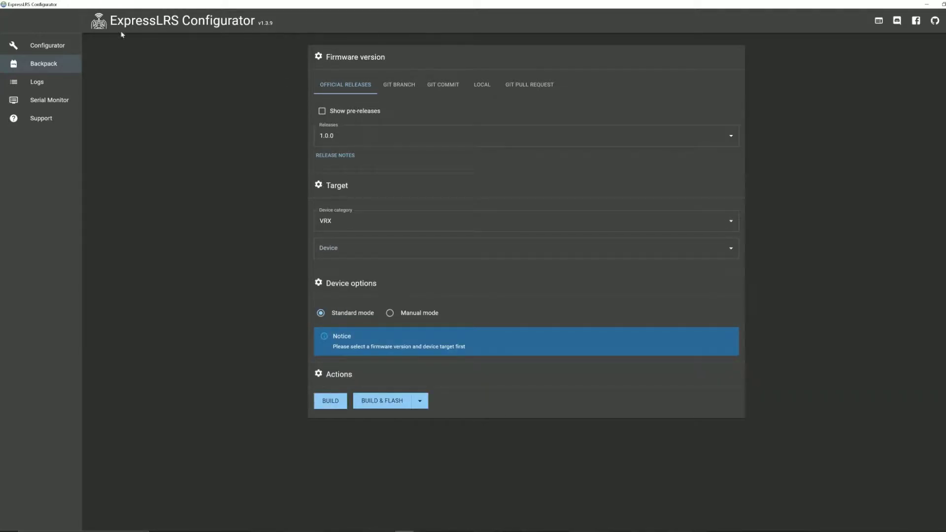
left_click(51, 46)
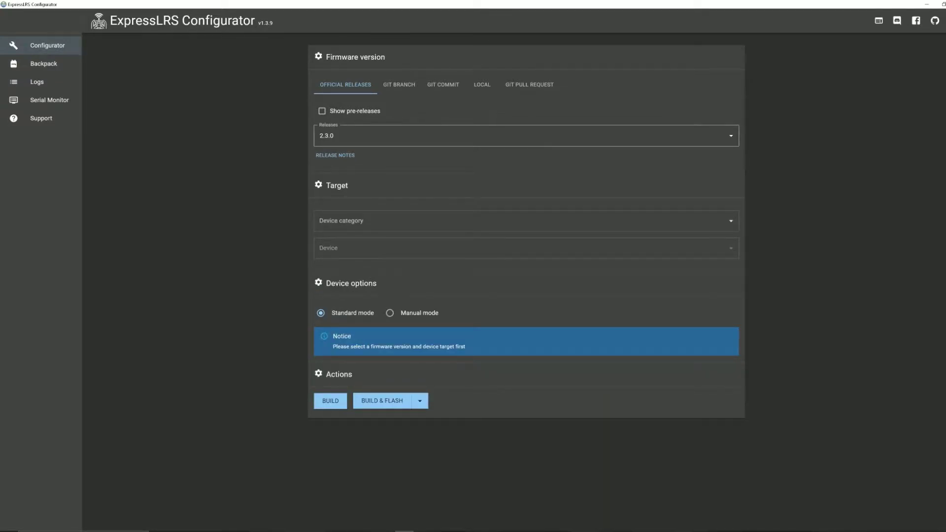
left_click(344, 136)
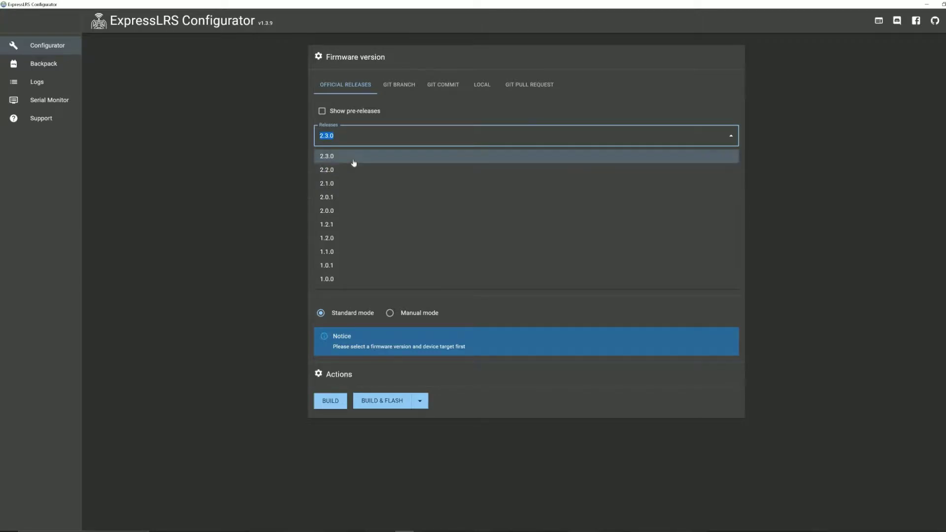
left_click(326, 156)
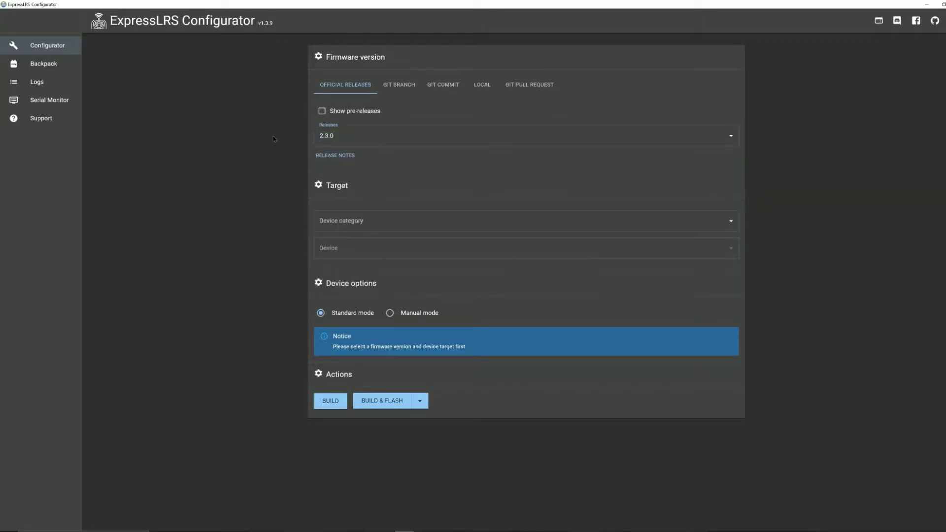
left_click(345, 136)
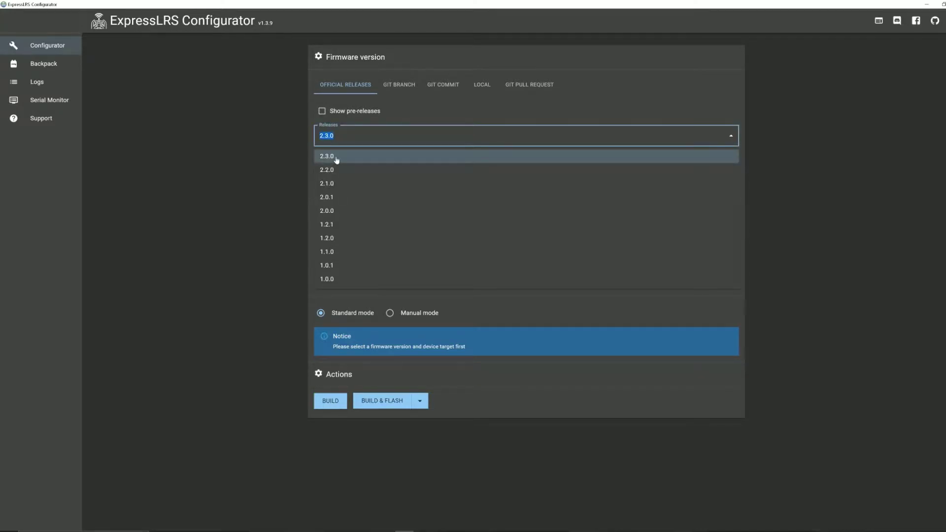
left_click(336, 157)
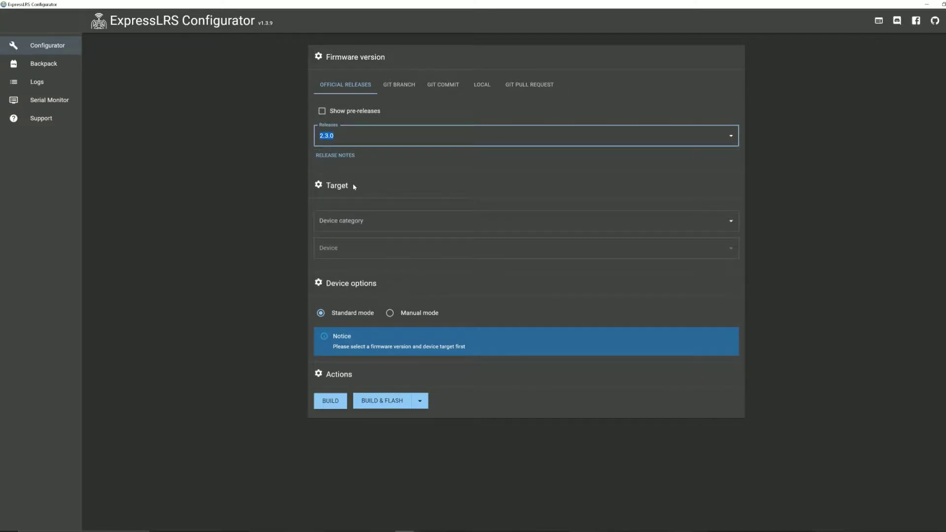
Set the target device category to BETAFPV 900 MHz and the device to BETAFPV 900 TX Micro
left_click(374, 221)
scroll(694, 317, "down", 5)
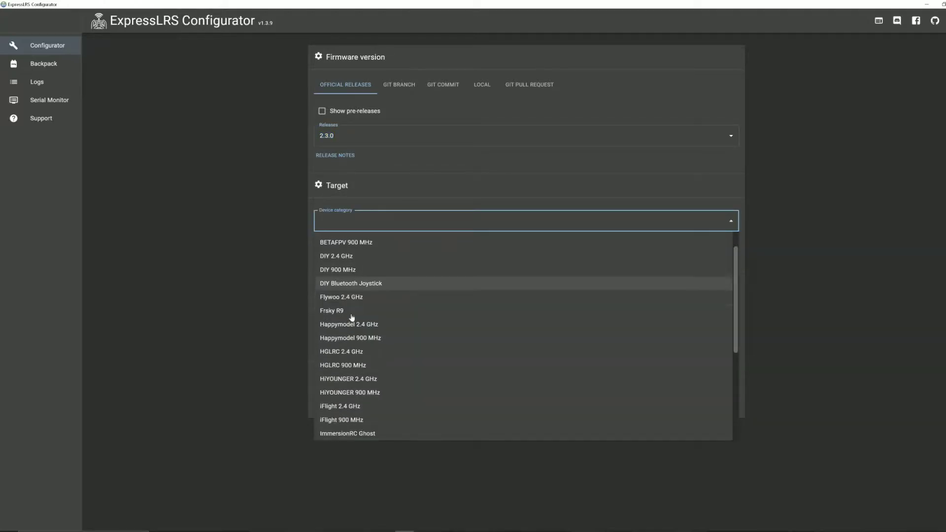
scroll(703, 317, "down", 1)
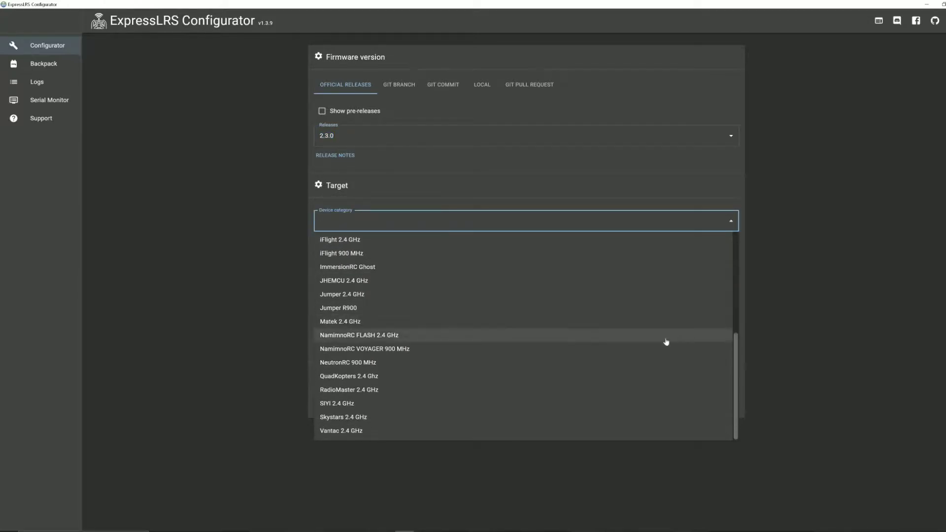
scroll(549, 348, "up", 4)
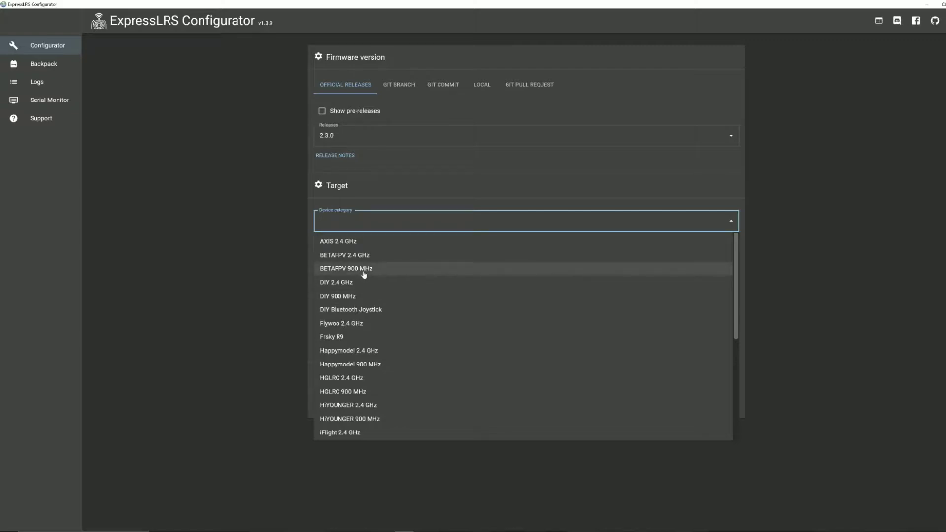
left_click(363, 270)
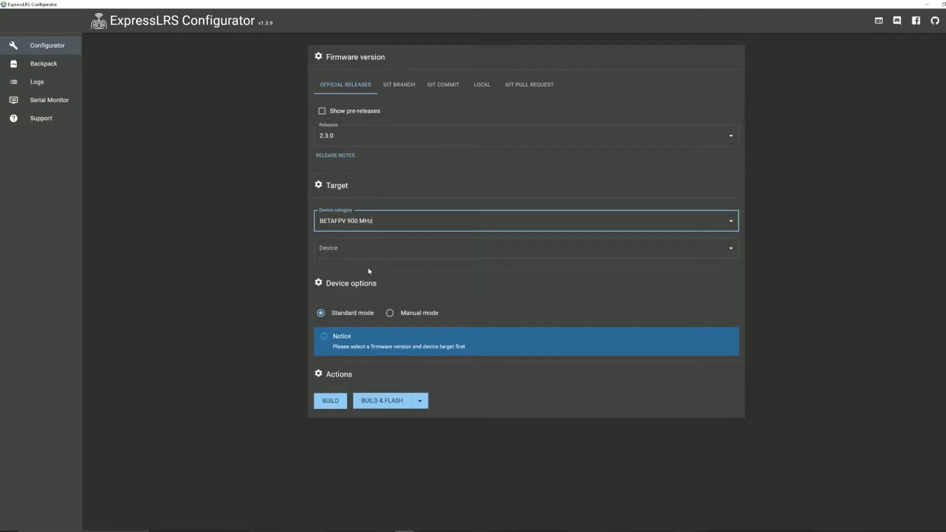
left_click(344, 248)
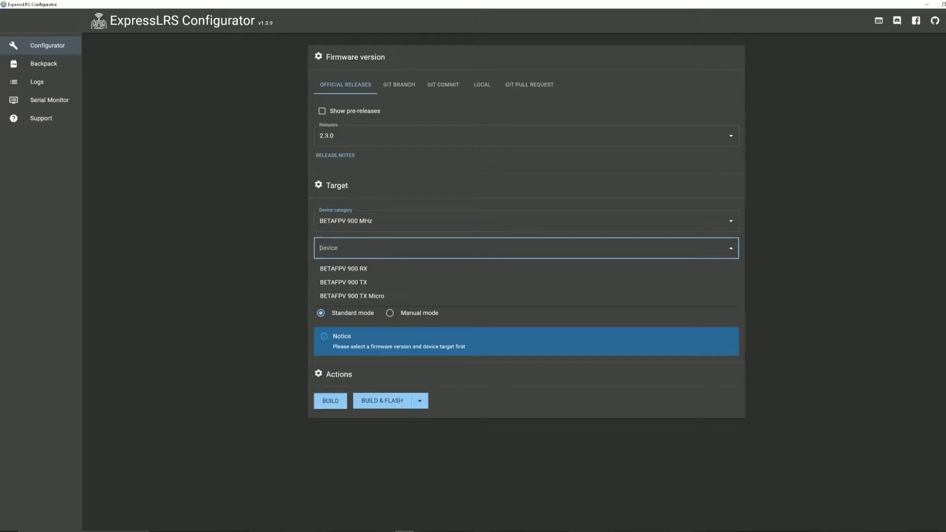
left_click(362, 295)
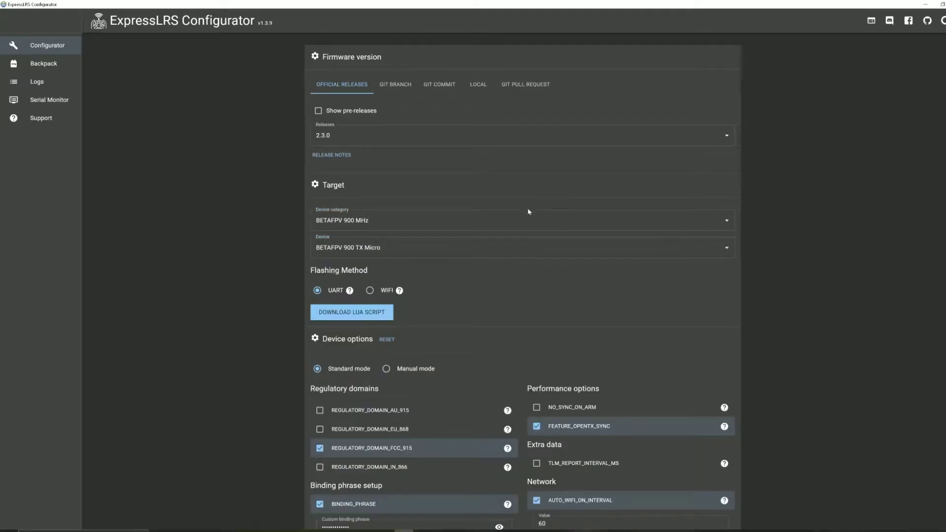
left_click(345, 247)
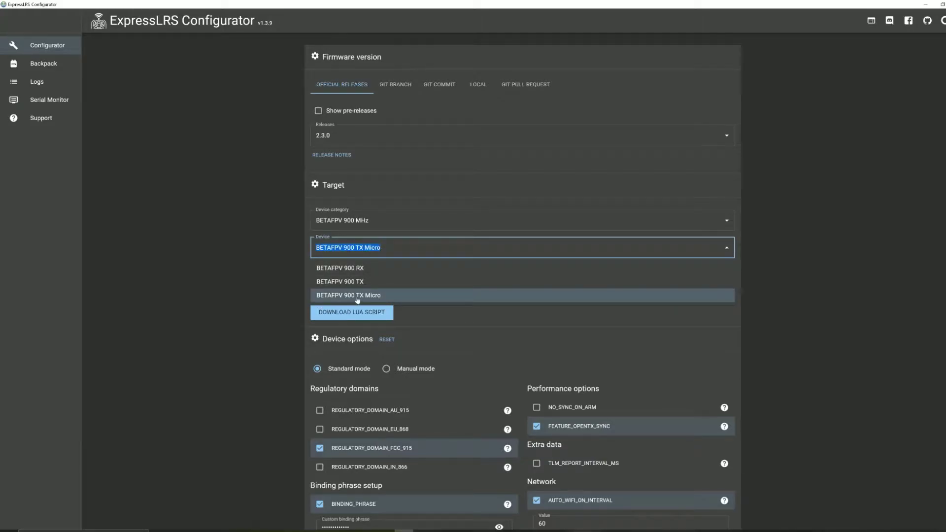
left_click(358, 296)
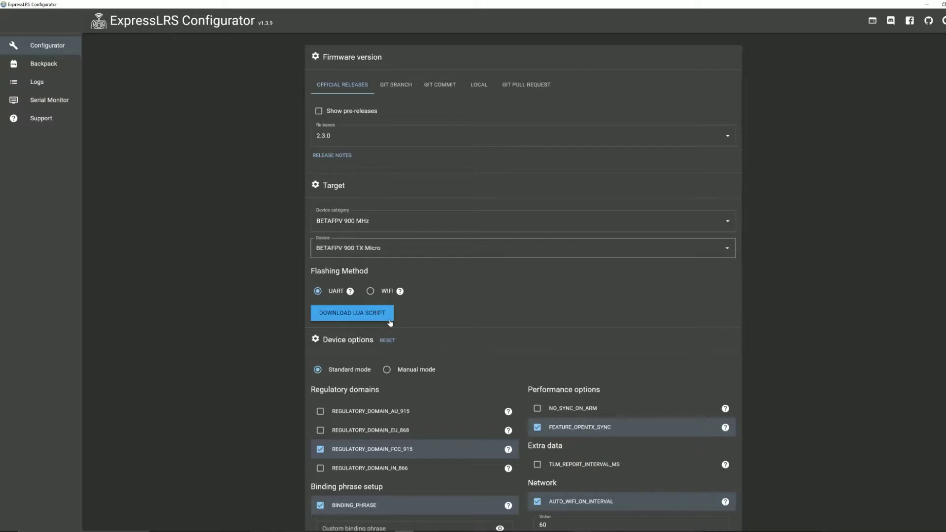
Switch the device options to Manual mode and return them to Standard mode
scroll(407, 301, "down", 2)
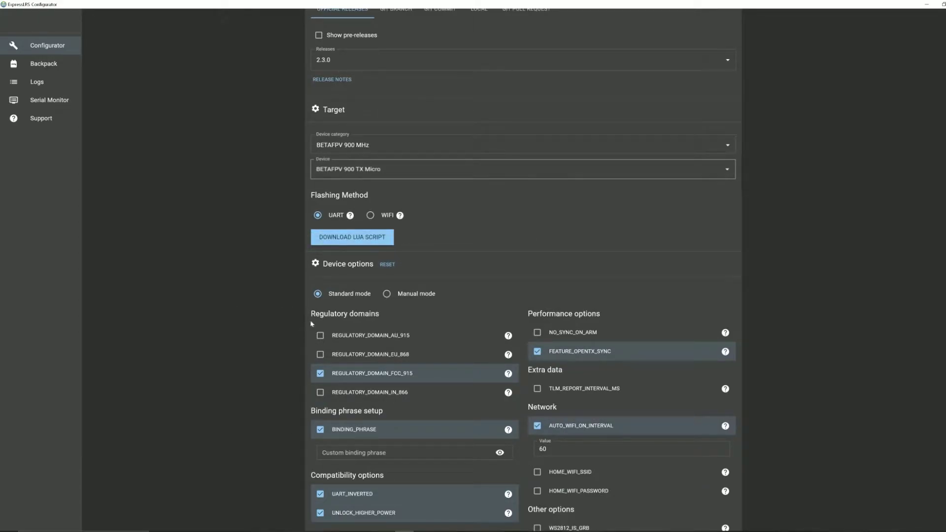
scroll(375, 281, "down", 1)
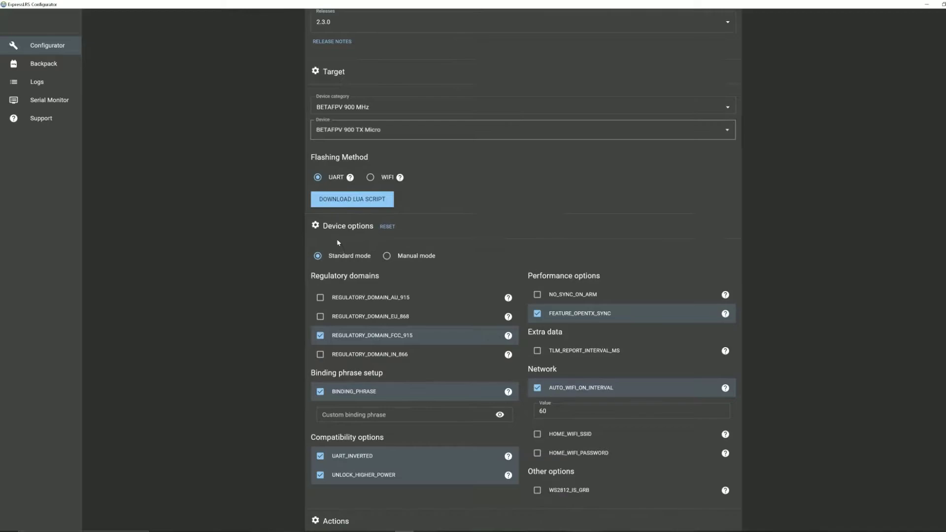
left_click(387, 256)
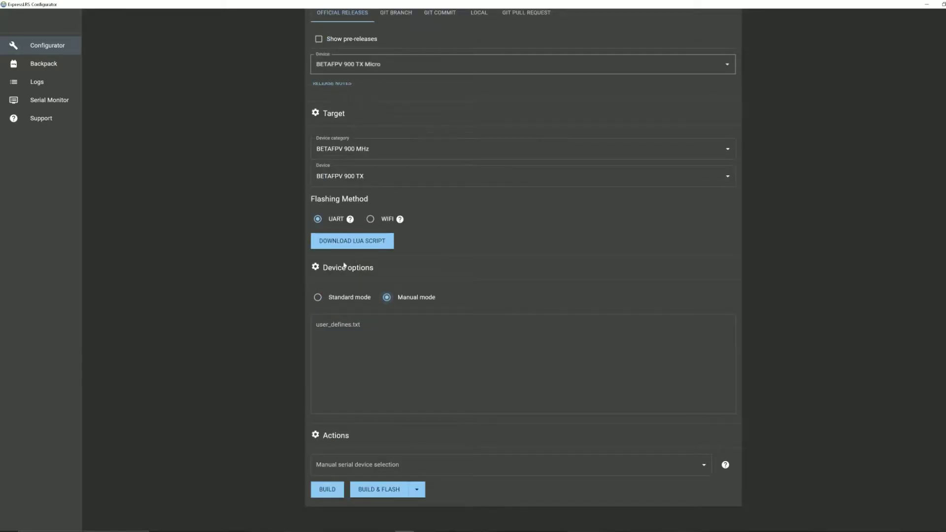
left_click(318, 298)
Examine the help notes for the binding phrase, compatibility, OpenTX sync, telemetry interval, Wi-Fi and LED options
scroll(372, 326, "down", 1)
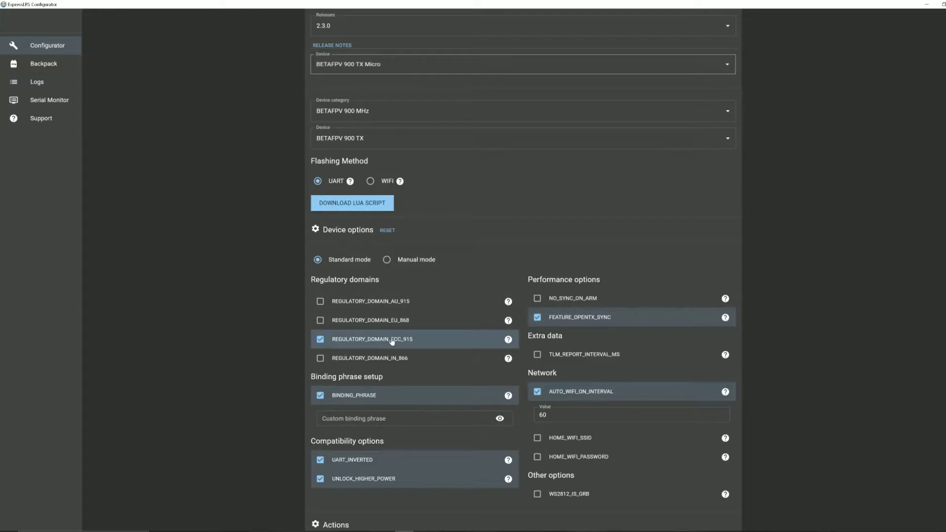
scroll(489, 356, "down", 2)
left_click(490, 344)
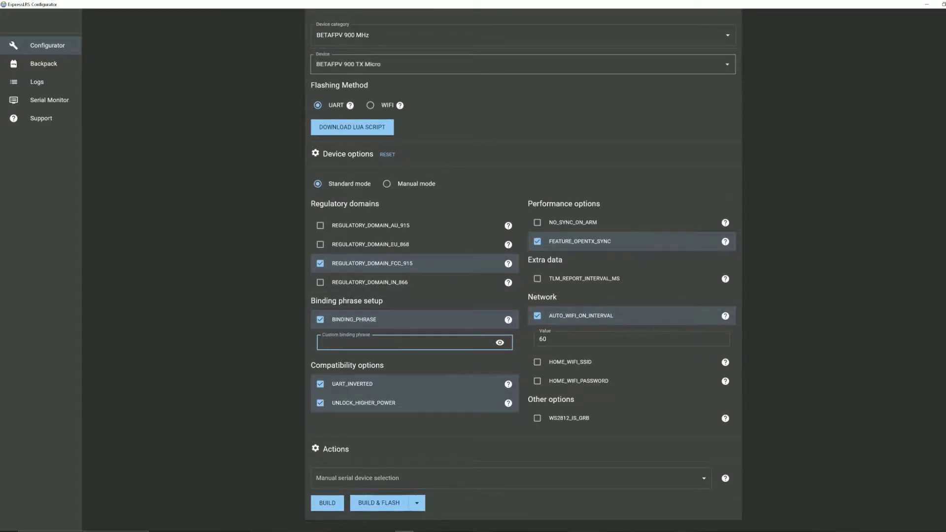
mouse_move(509, 320)
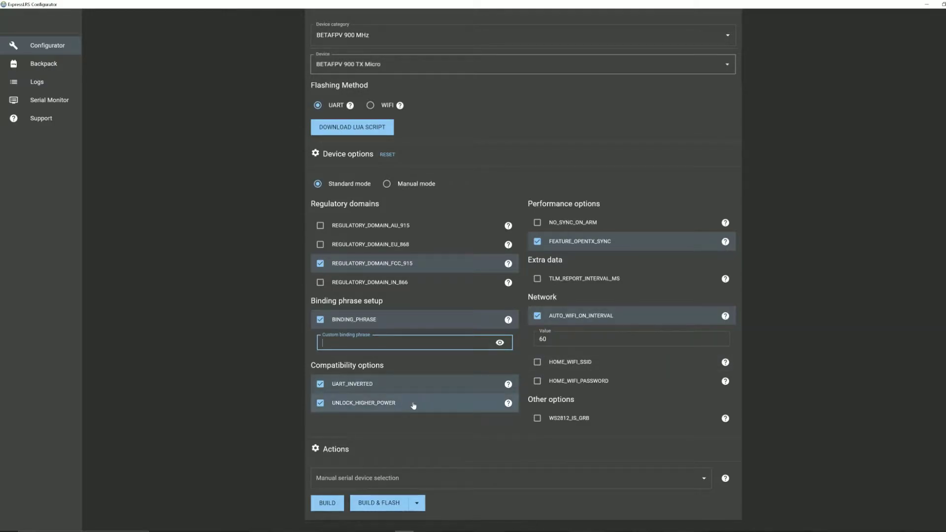
mouse_move(508, 404)
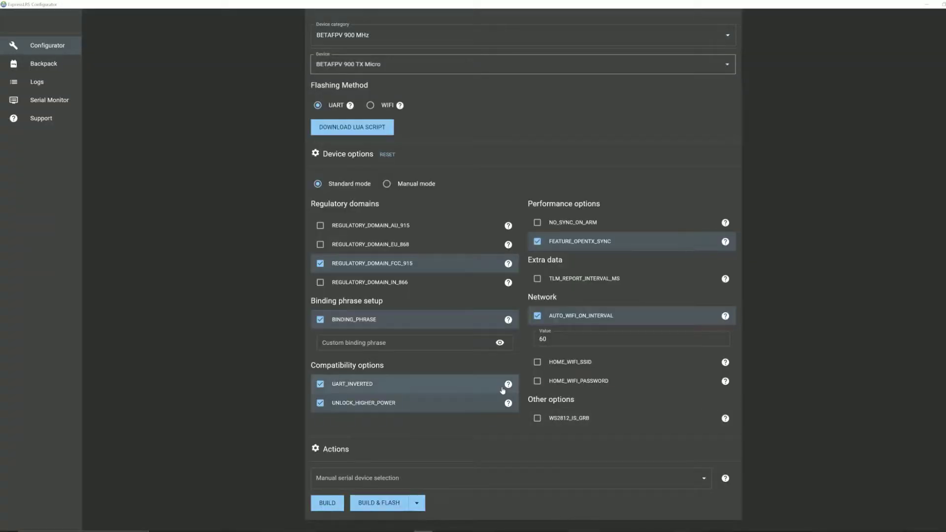
mouse_move(508, 387)
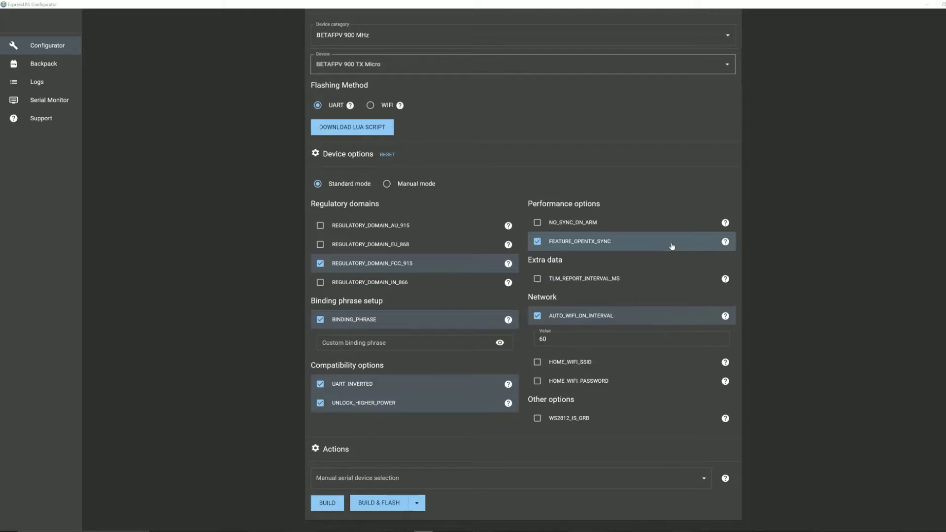
mouse_move(724, 242)
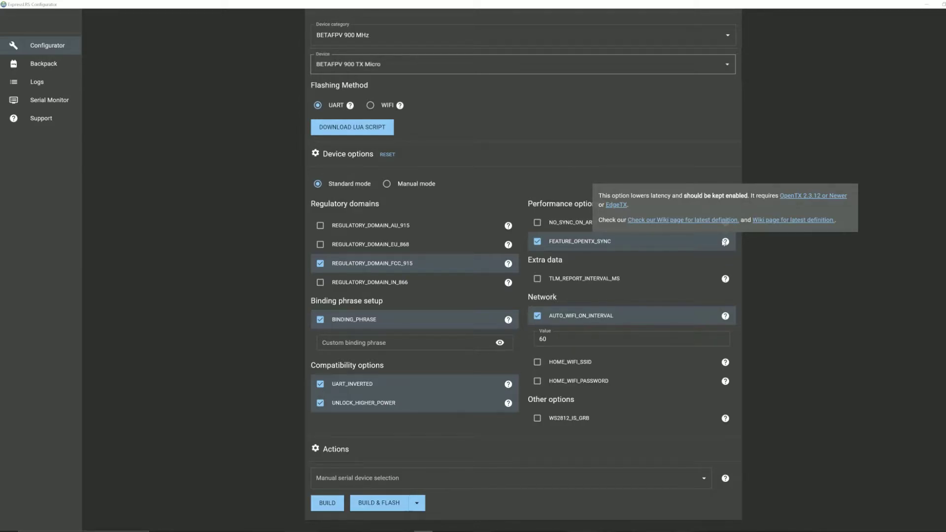
mouse_move(726, 280)
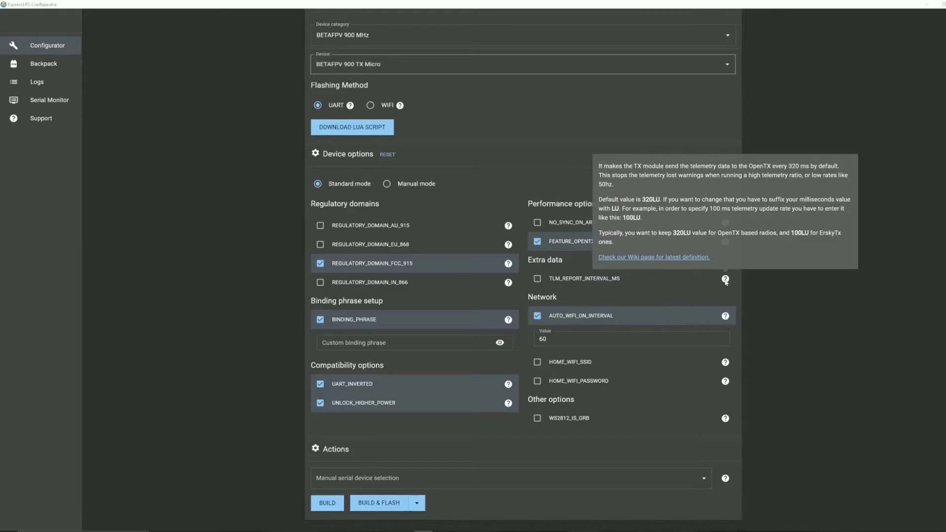
mouse_move(723, 318)
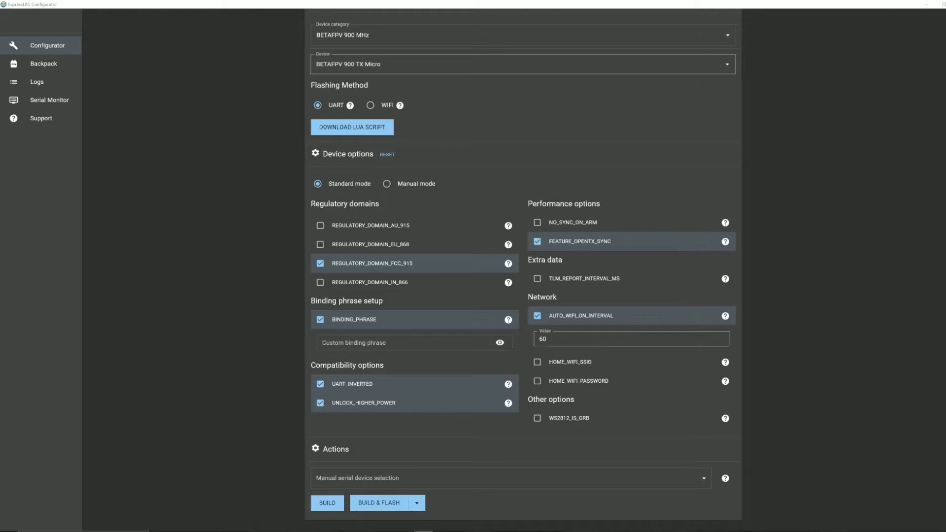
mouse_move(725, 365)
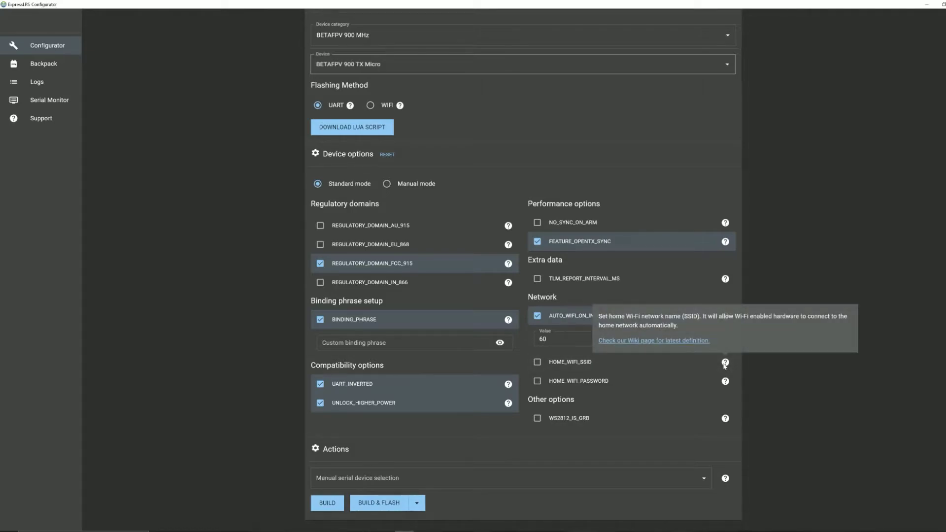
mouse_move(725, 384)
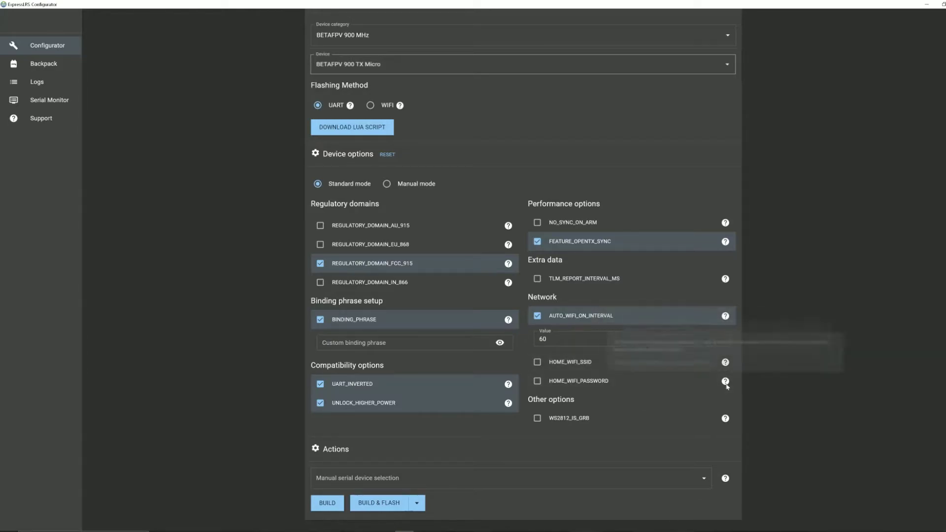
mouse_move(725, 418)
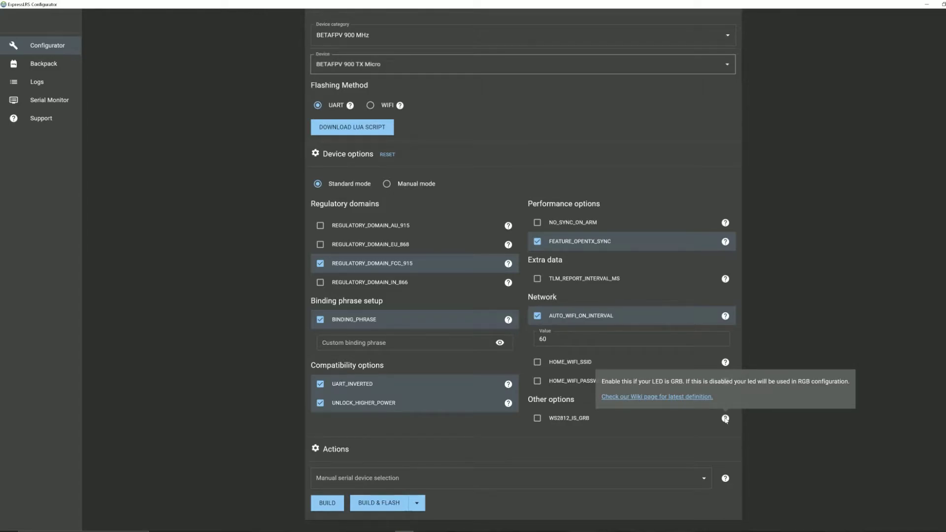
Choose COM11 Silicon Labs as the serial device, and build and flash the firmware to the transmitter module
scroll(829, 387, "down", 1)
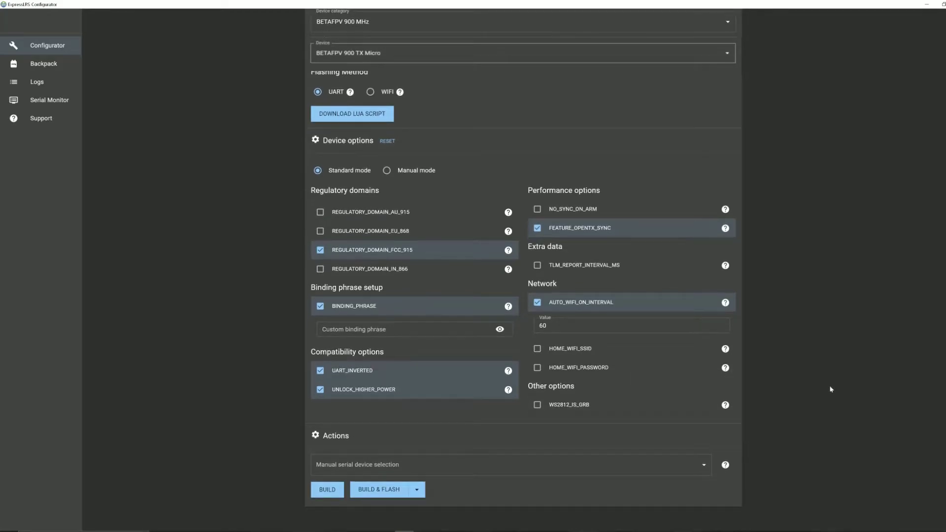
left_click(402, 464)
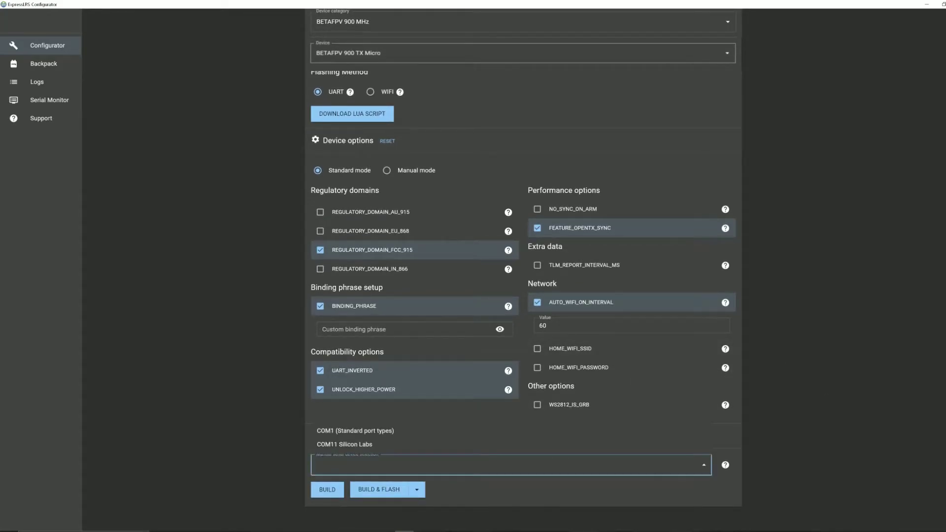
left_click(394, 444)
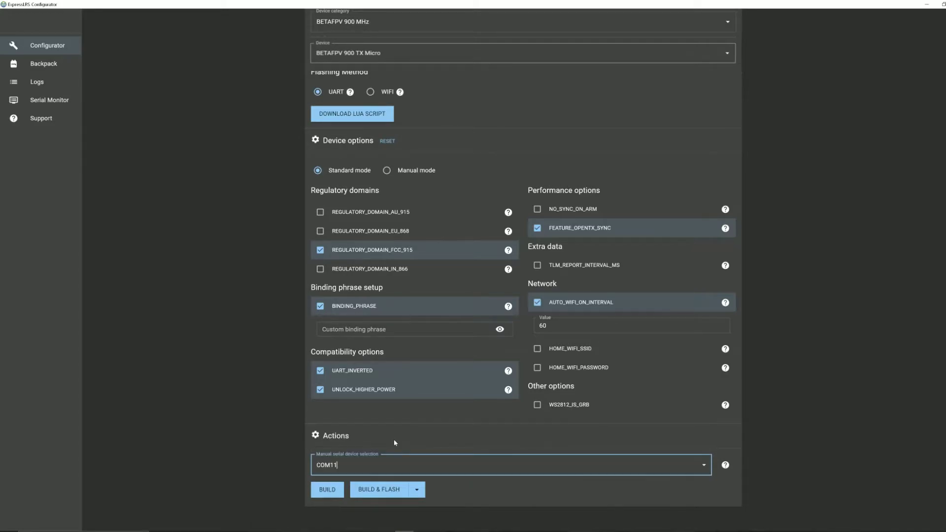
left_click(379, 489)
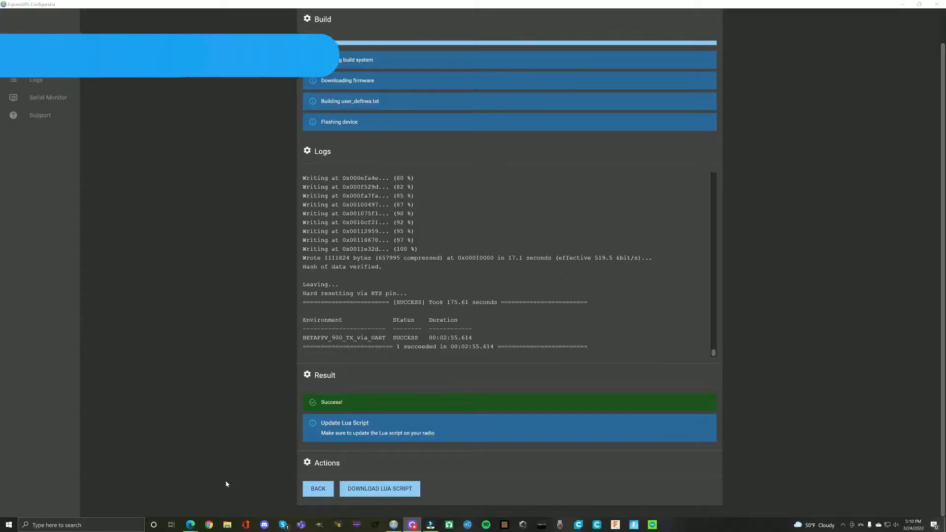
Download the ExpressLRS Lua script for the radio and save it under the suggested file name
left_click(398, 487)
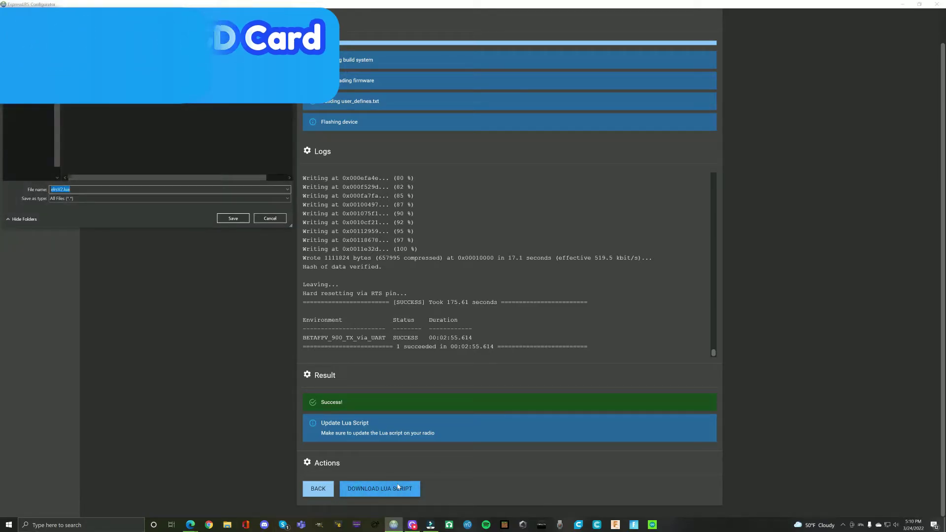
left_click(233, 219)
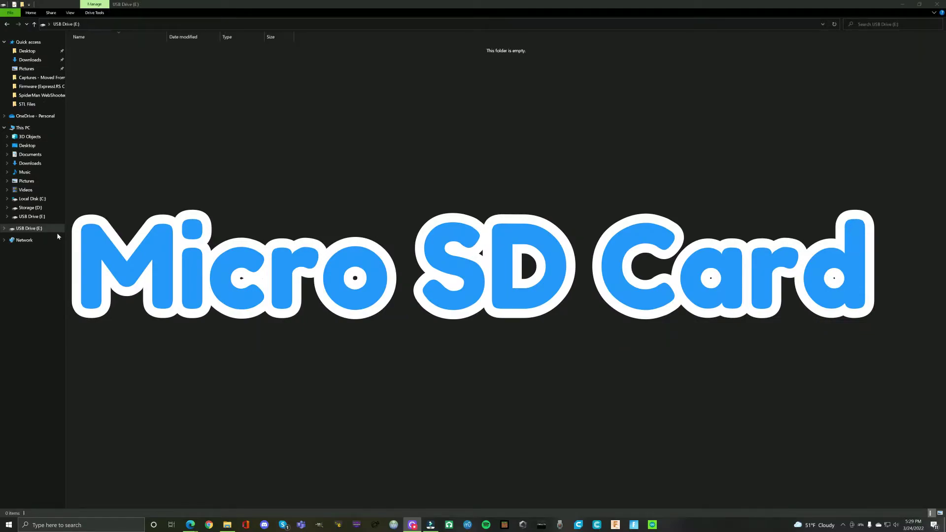
In File Explorer, quick-format the micro SD card, USB Drive (E:), as FAT32 with a 32-kilobyte allocation unit size
right_click(57, 229)
left_click(55, 313)
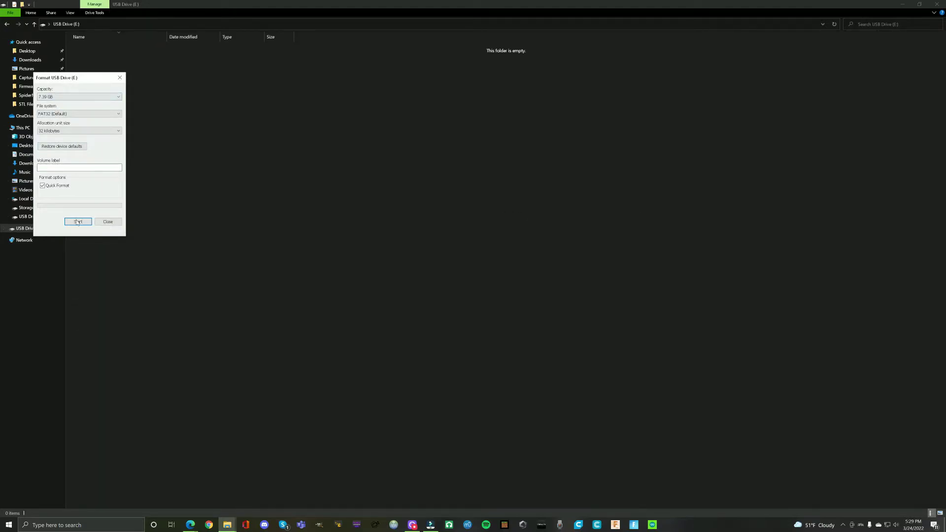
left_click(77, 222)
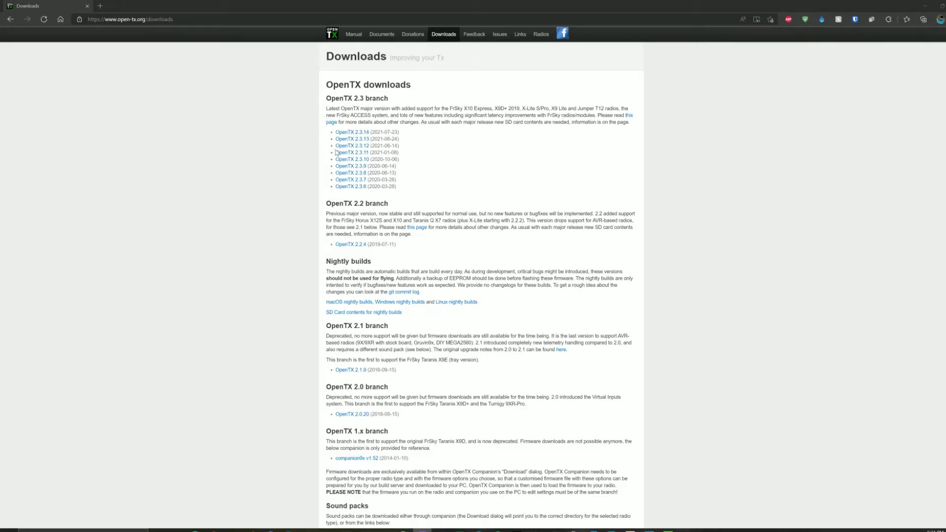
In the browser, download sdcard-128x64-2.3V0038.zip from the OpenTX 2.3.11 release's SD card contents for the opentx-tx12 radio
left_click(359, 153)
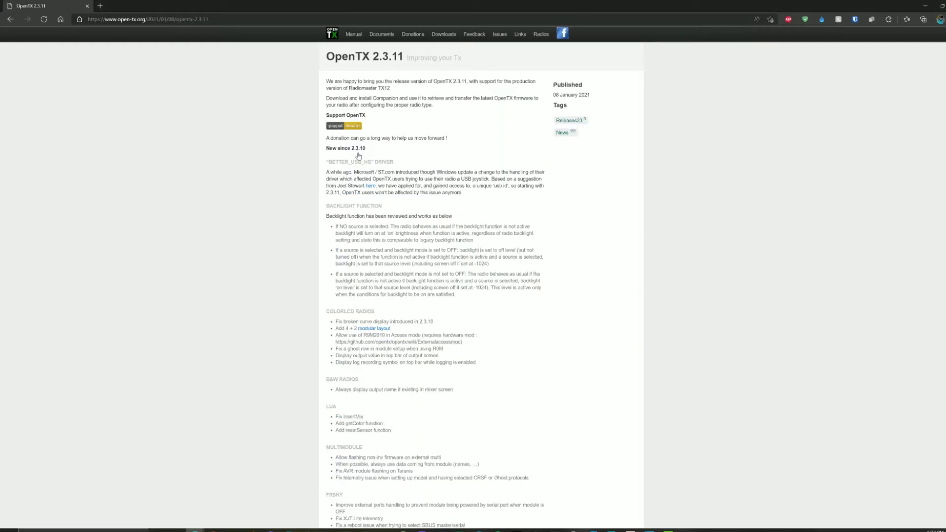
scroll(312, 211, "down", 7)
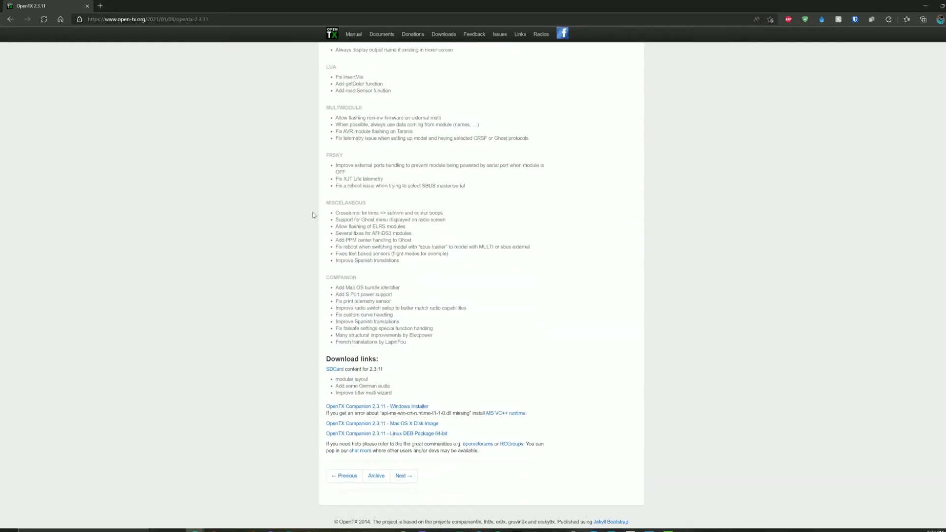
left_click(334, 369)
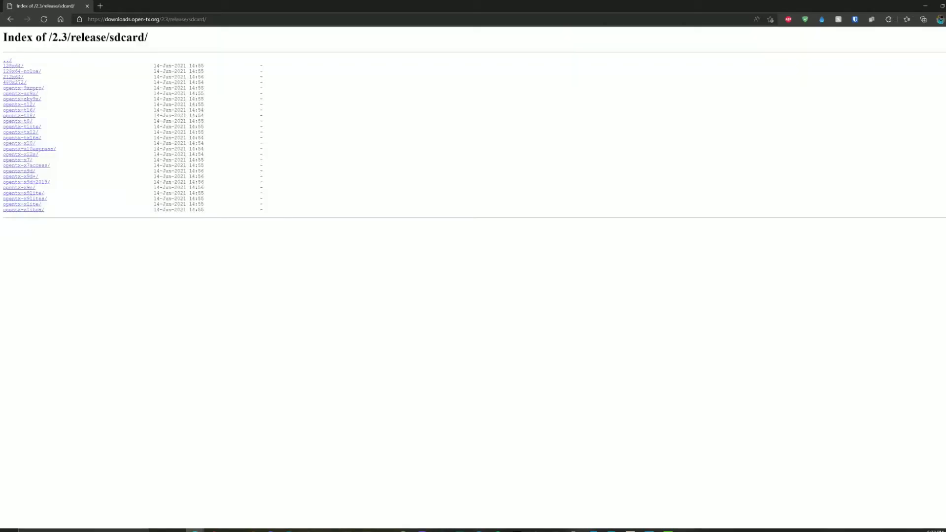
left_click(30, 132)
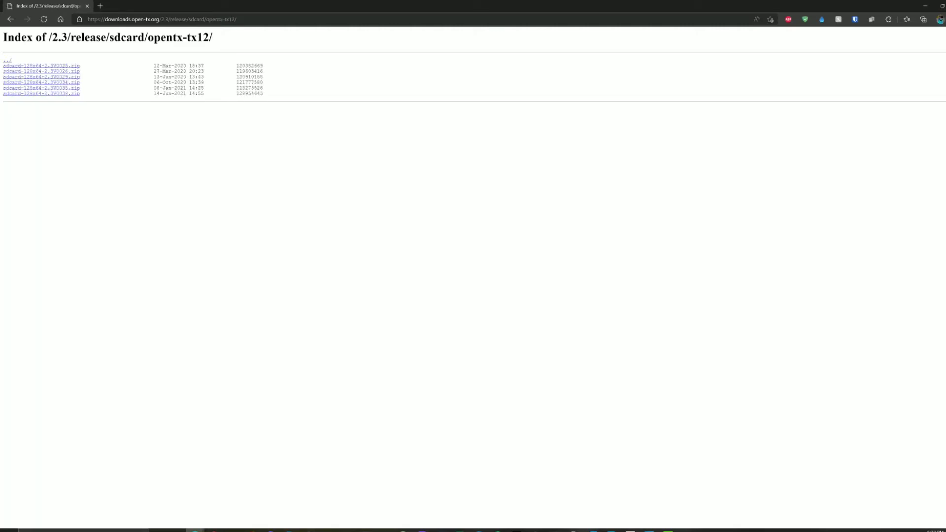
left_click(59, 97)
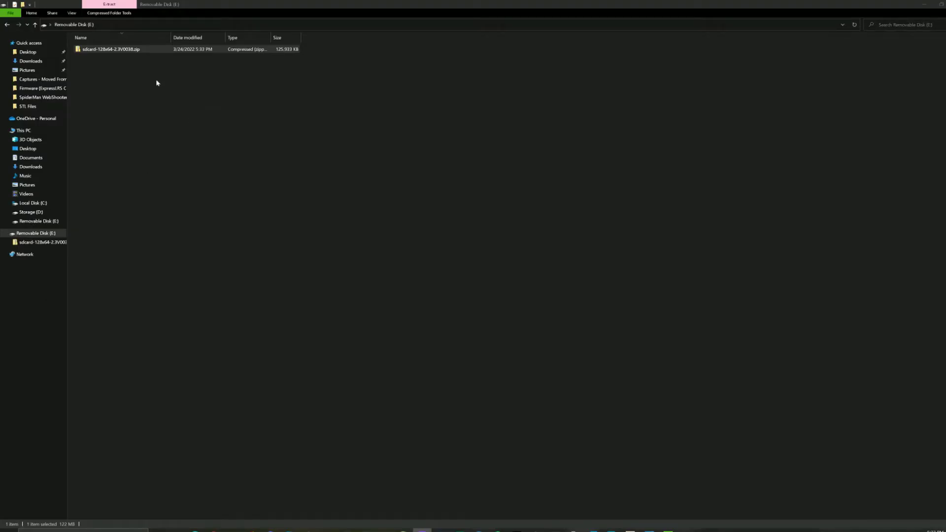
In File Explorer, extract sdcard-128x64-2.3V0038.zip on Removable Disk (E:) into a folder of the same name
double_click(145, 50)
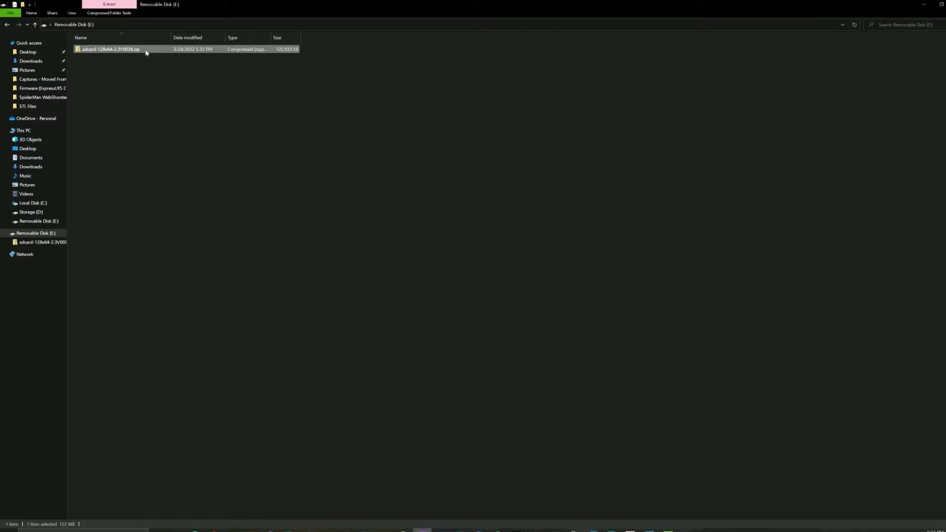
key("alt+Left")
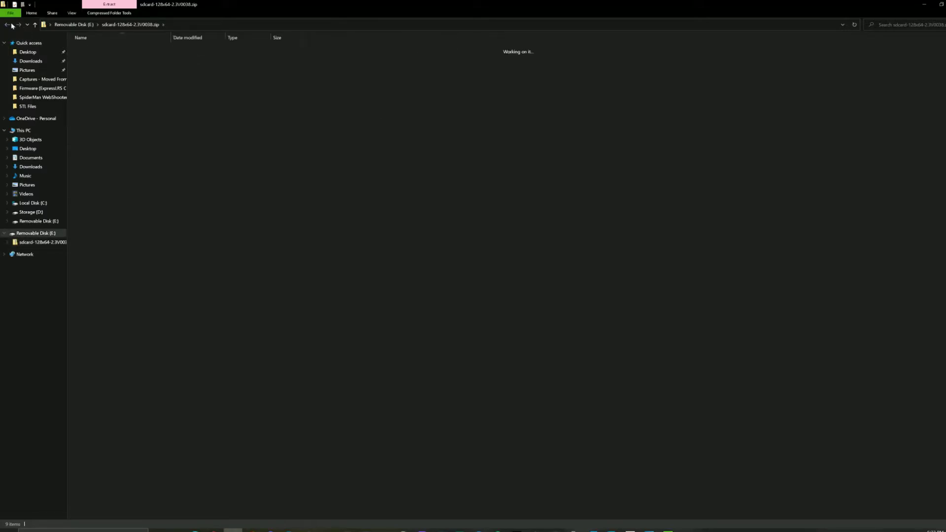
right_click(94, 48)
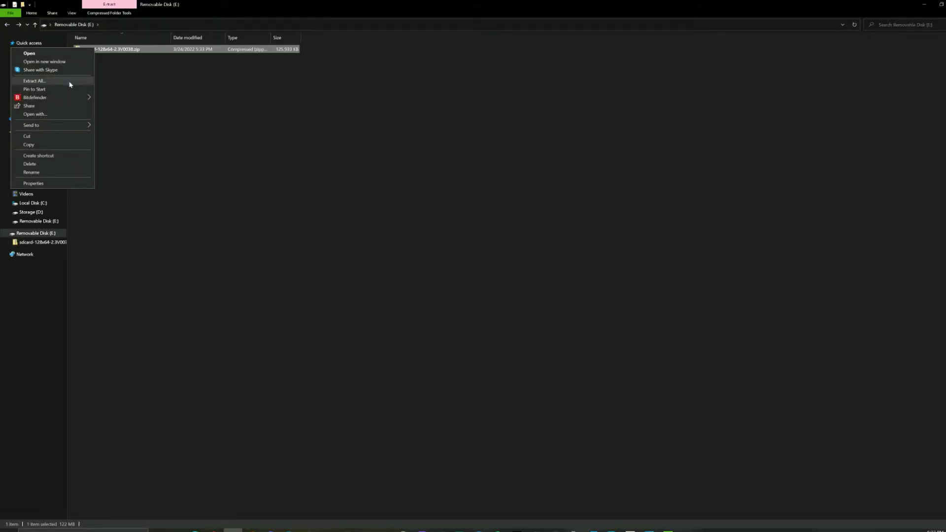
left_click(70, 85)
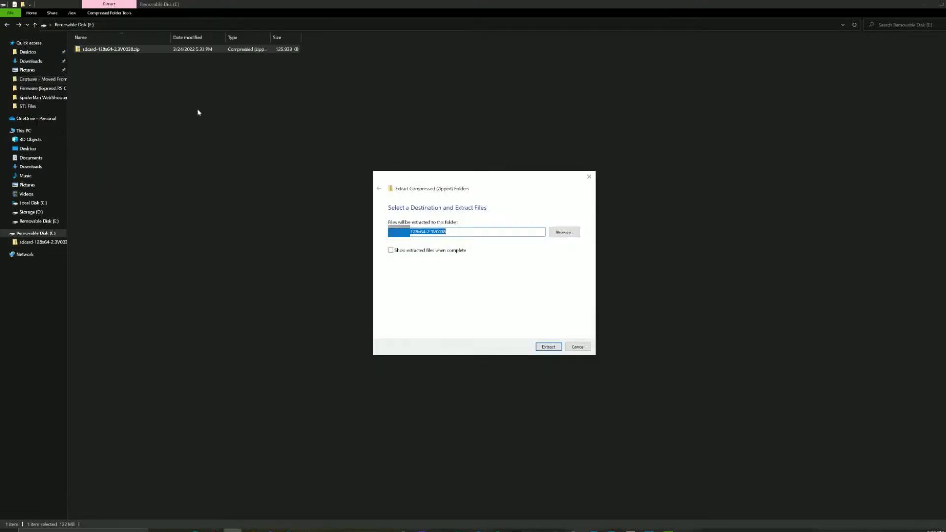
left_click(547, 347)
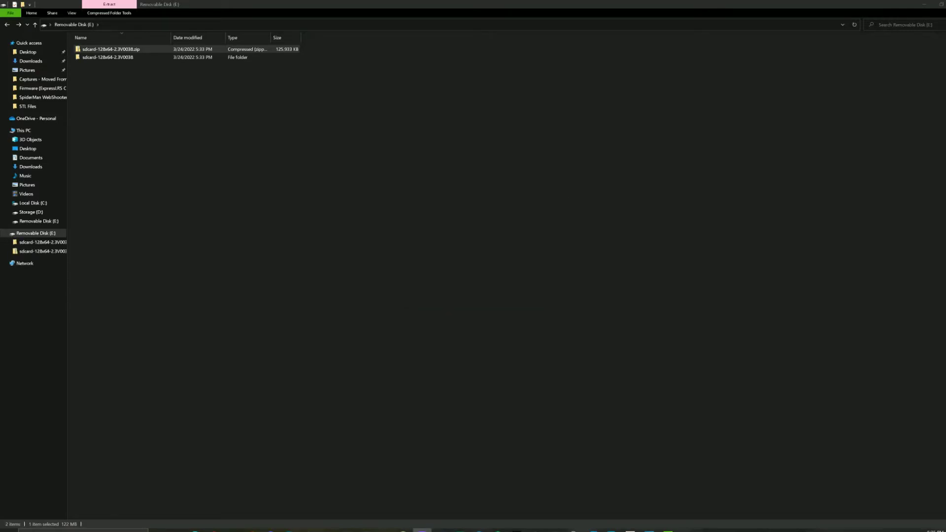
Copy all folders and the opentx.sdcard.version file from the extracted sdcard-128x64-2.3V0038 folder into the root of Removable Disk (E:)
double_click(99, 57)
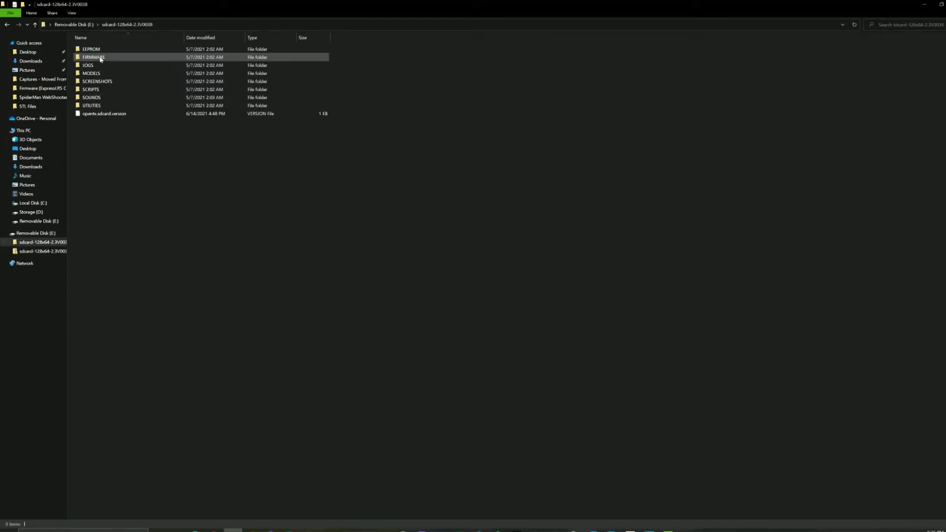
key("Down")
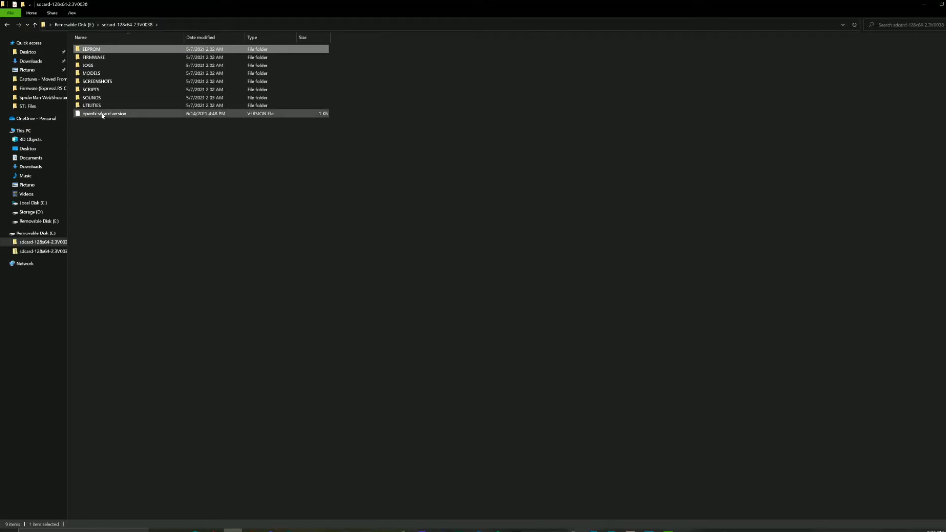
left_click(103, 115, "shift")
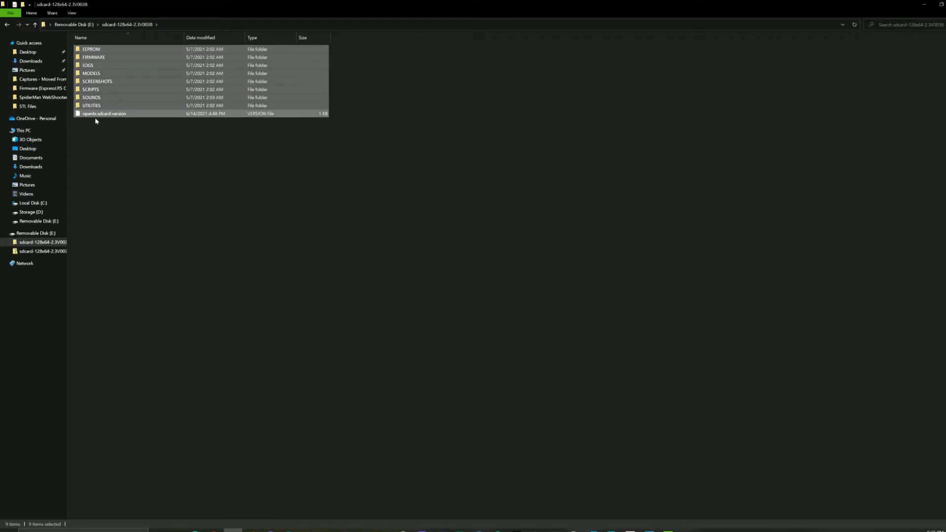
left_click(9, 25)
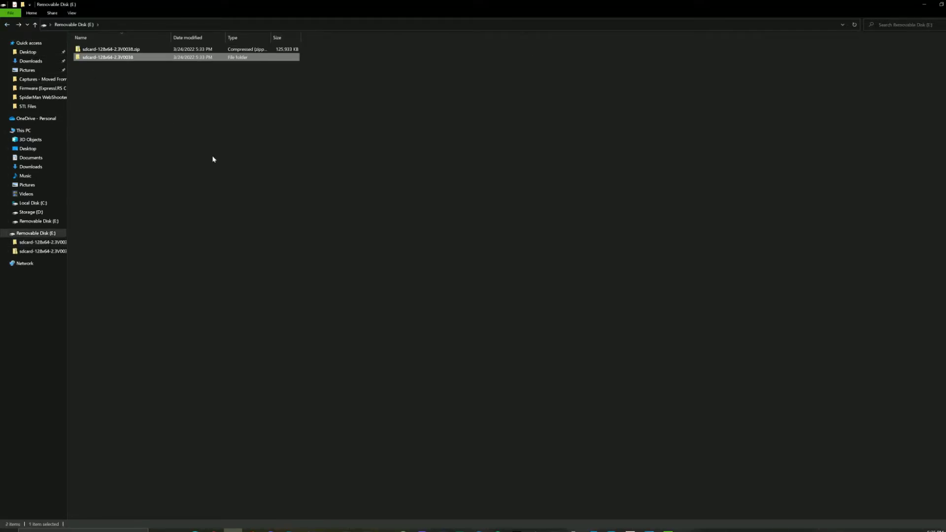
key("ctrl+v")
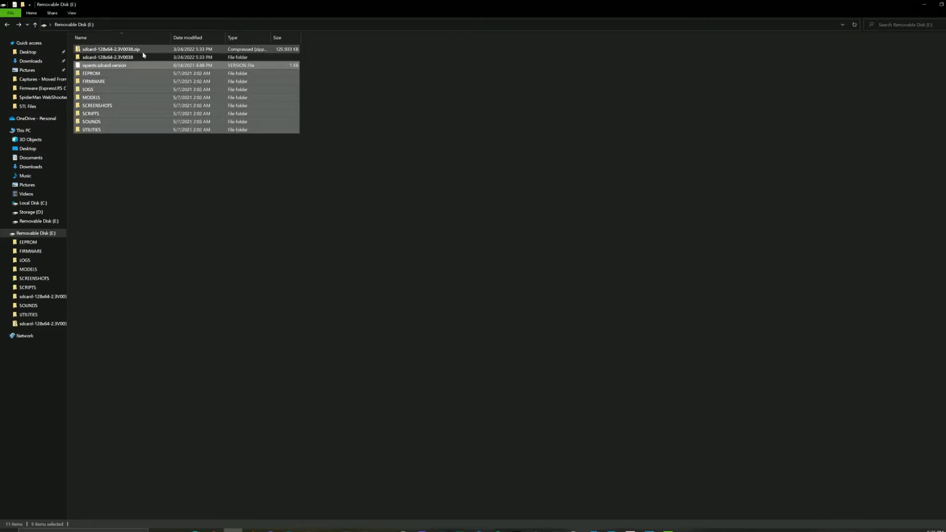
Permanently delete the extracted sdcard-128x64-2.3V0038 folder from Removable Disk (E:)
left_click(144, 57)
key("Delete")
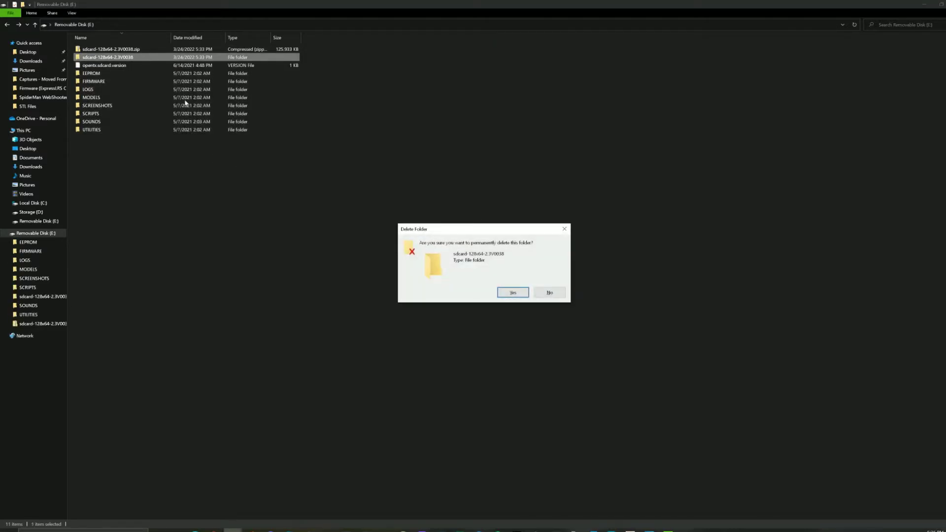
left_click(510, 291)
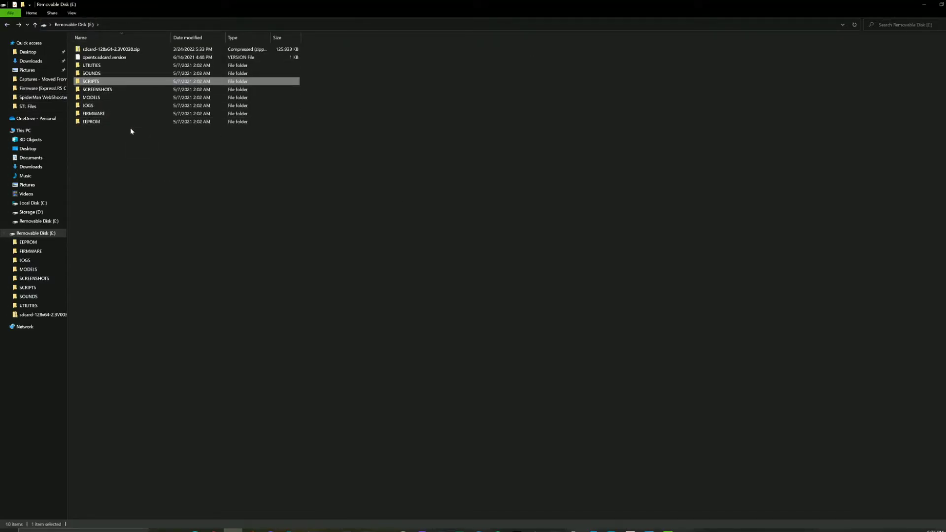
Copy the ExpressLRS Lua script from Downloads into the SCRIPTS\TOOLS folder on Removable Disk (E:), and return to the drive's root
left_click(41, 62)
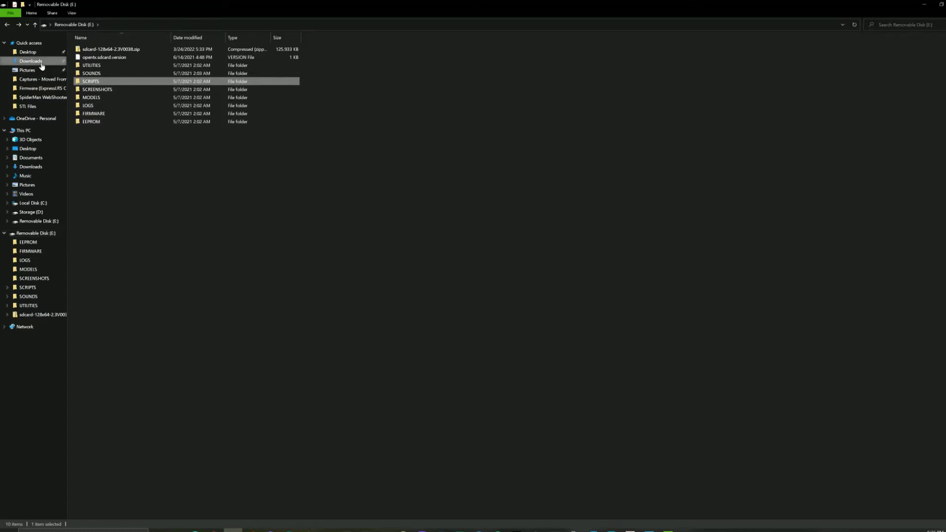
left_click(113, 76)
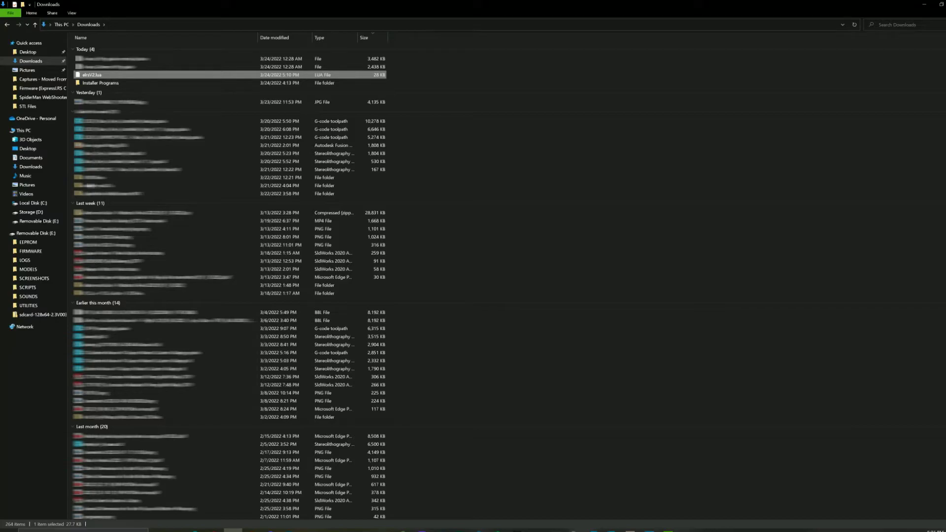
left_click(35, 315)
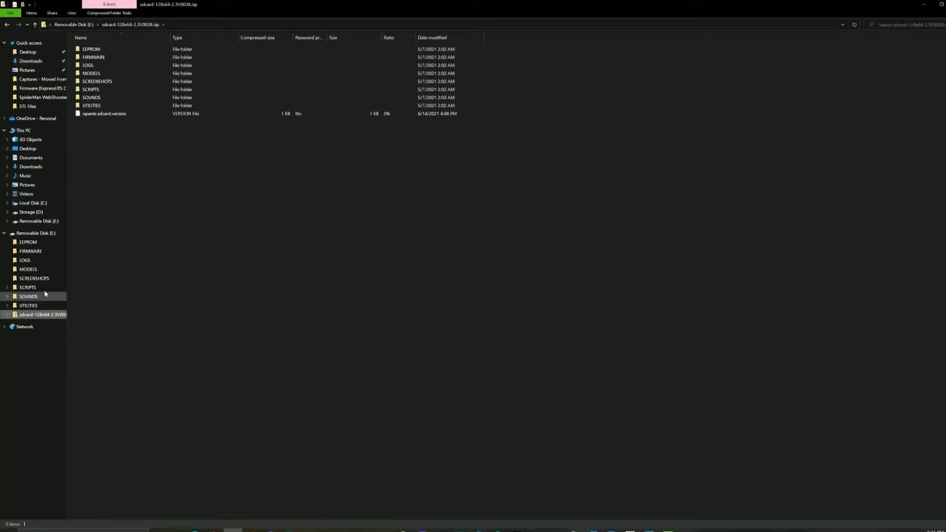
double_click(99, 90)
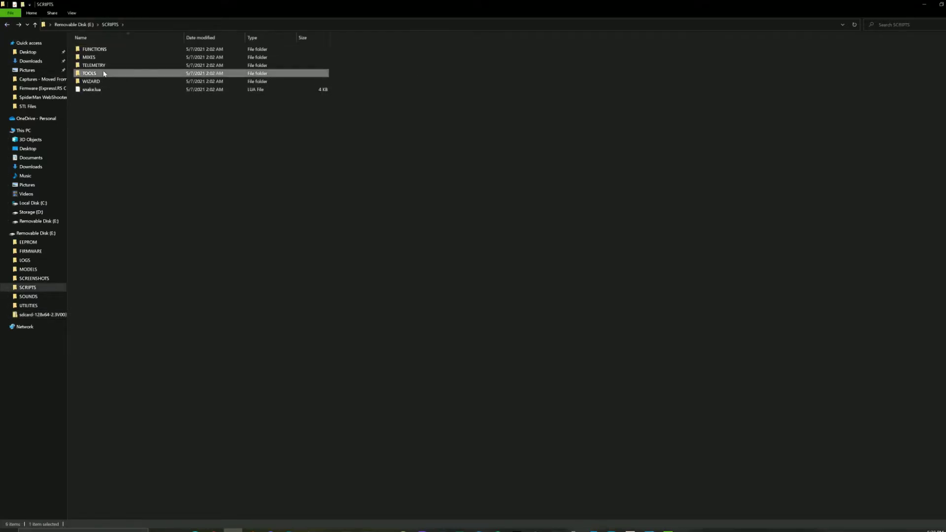
double_click(101, 73)
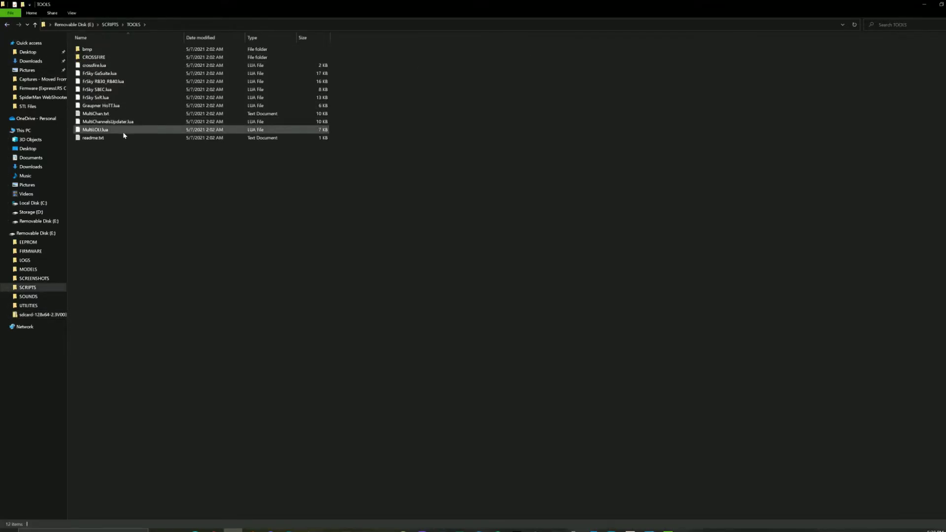
key("alt+Up")
key("alt+Up")
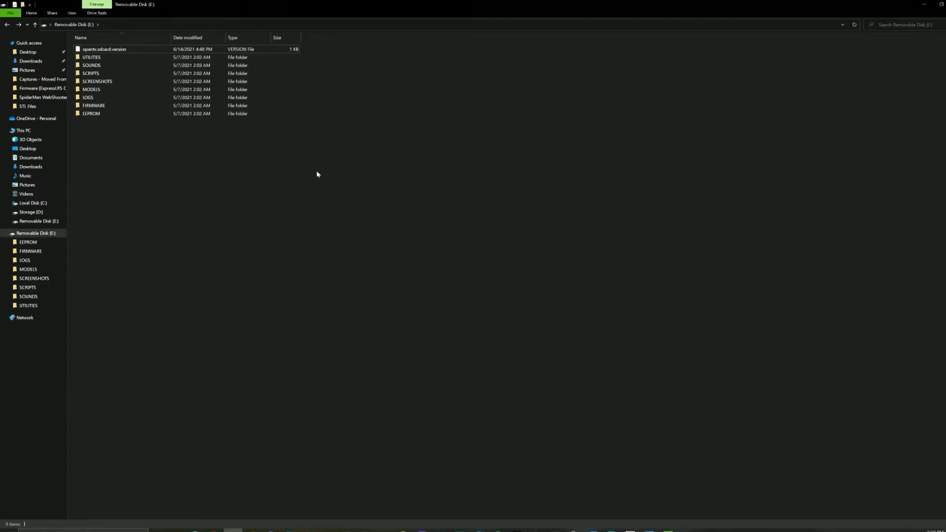